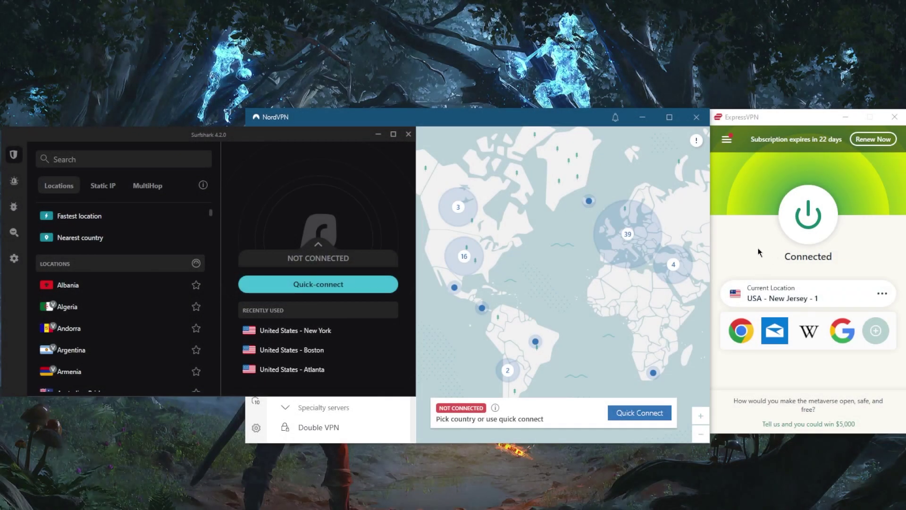
Disconnect ExpressVPN from the USA - New Jersey - 1 server
left_click(802, 221)
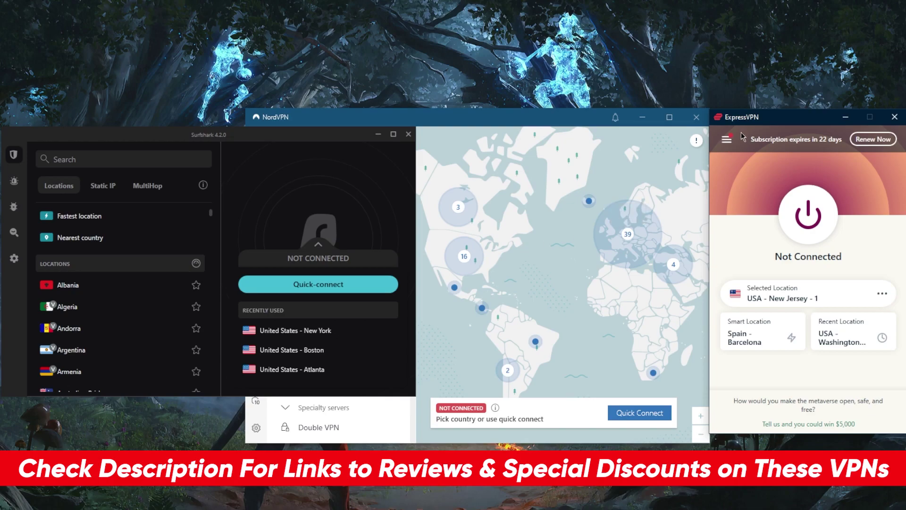
left_click(727, 139)
left_click(749, 181)
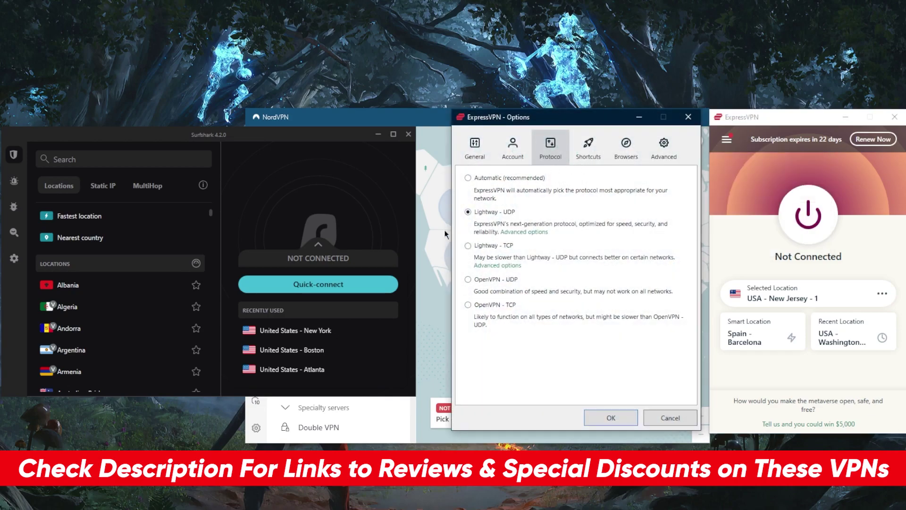
left_click(474, 160)
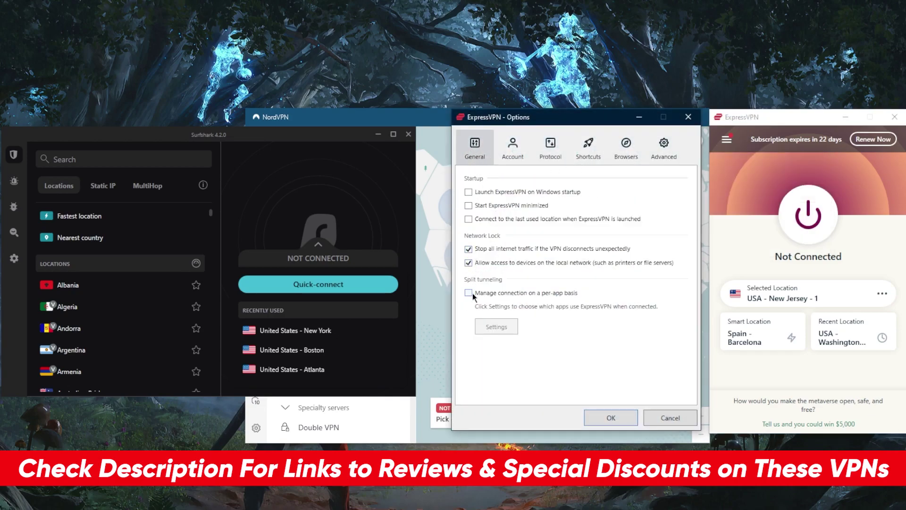
left_click(690, 119)
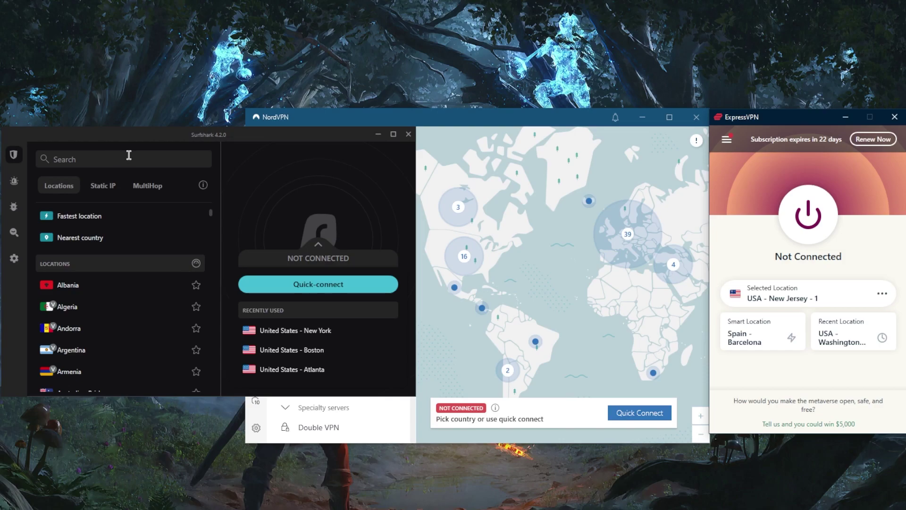
left_click(526, 214)
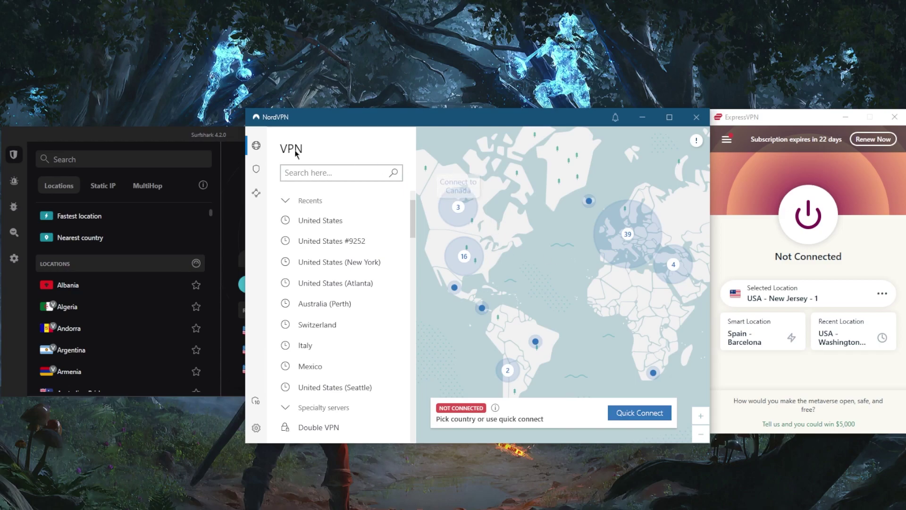
left_click(205, 142)
left_click(746, 189)
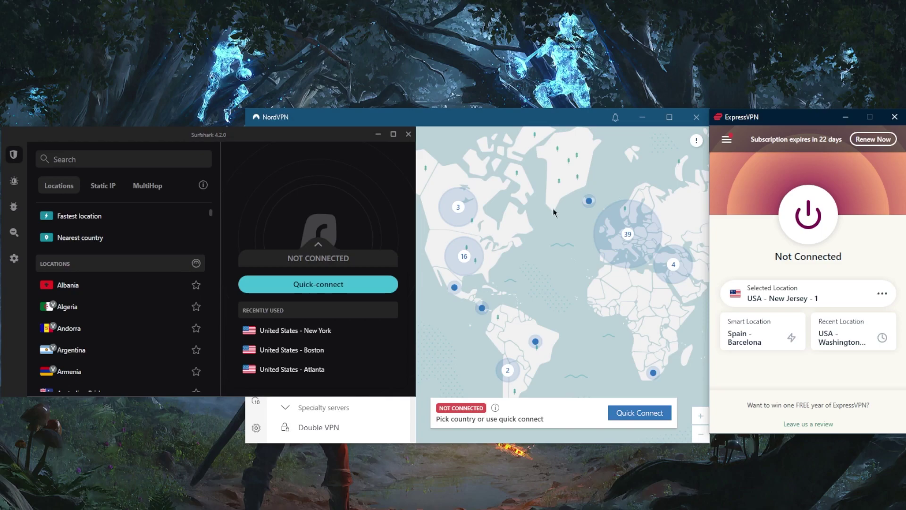
left_click(539, 236)
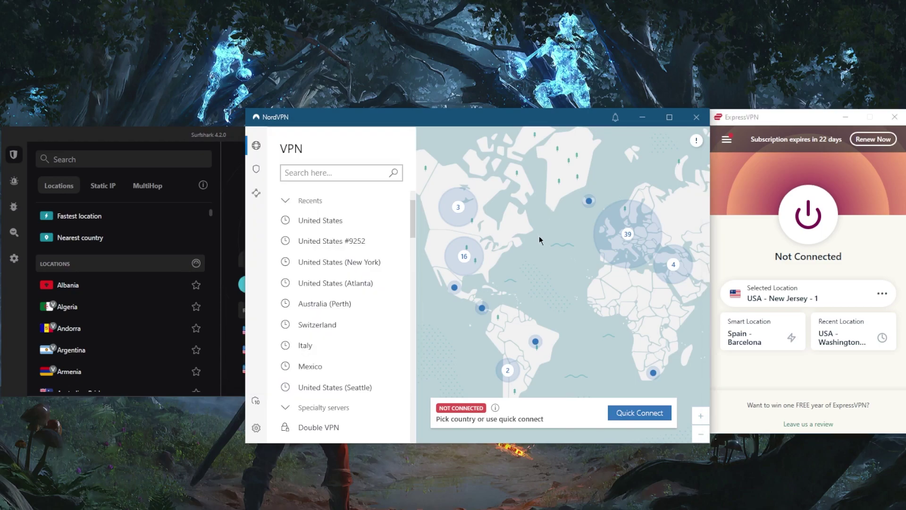
left_click(257, 169)
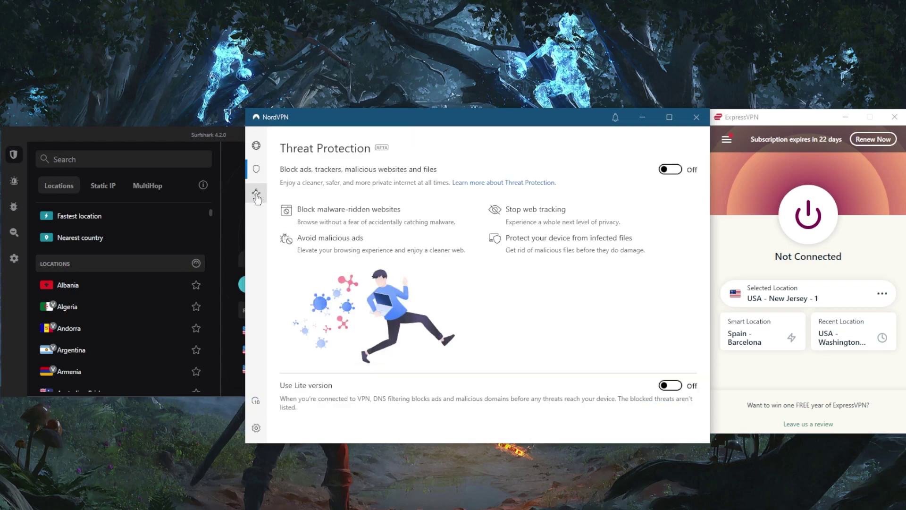
left_click(256, 193)
left_click(255, 147)
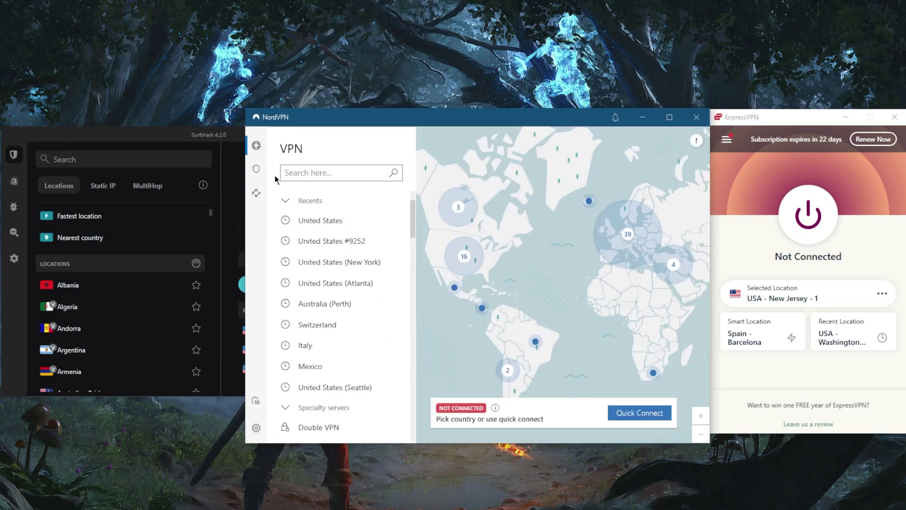
left_click(192, 136)
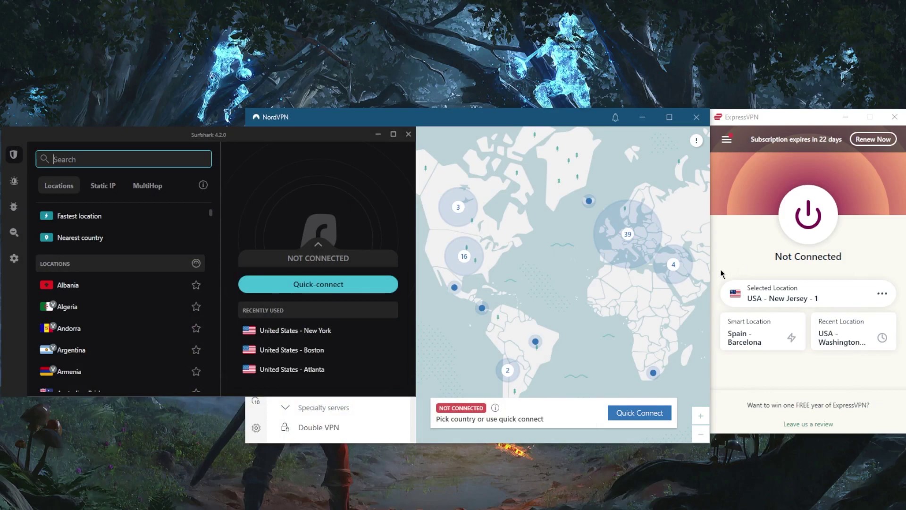
Choose USA - Chicago from the United States list in All Locations as the selected location
left_click(727, 139)
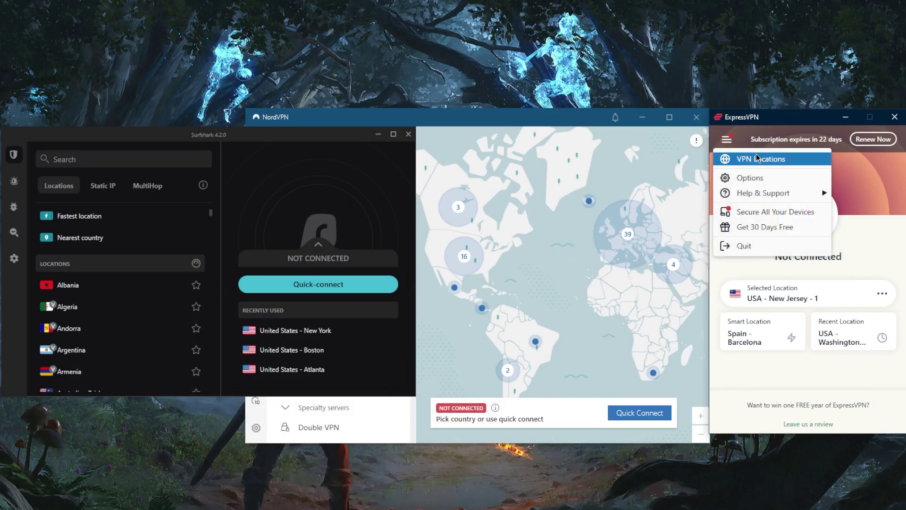
left_click(756, 156)
left_click(635, 169)
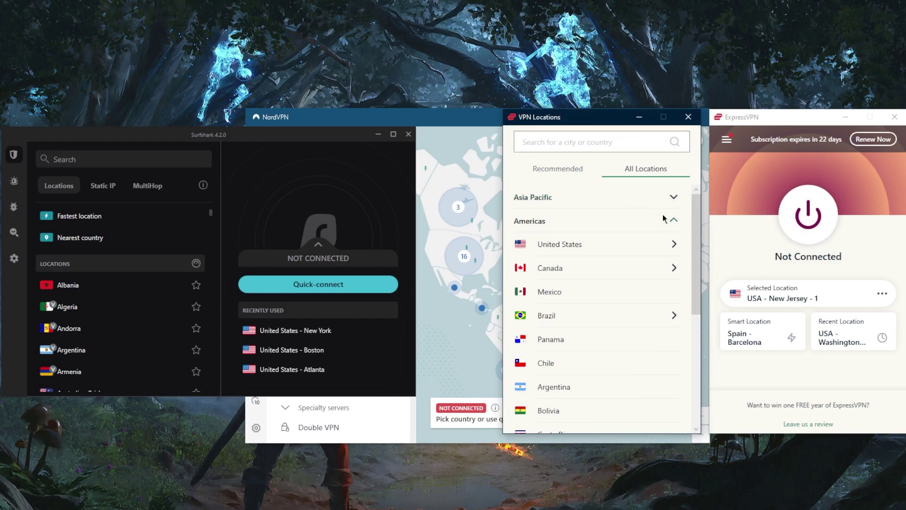
left_click(674, 244)
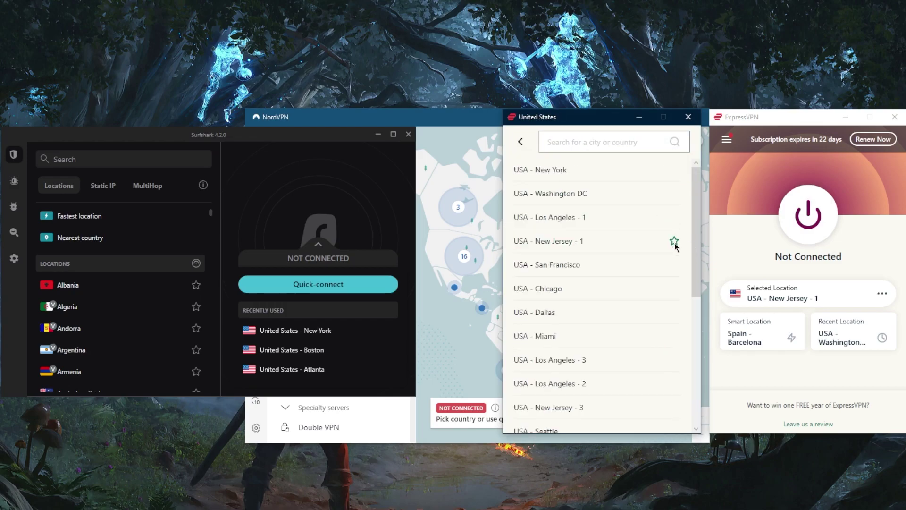
left_click(562, 287)
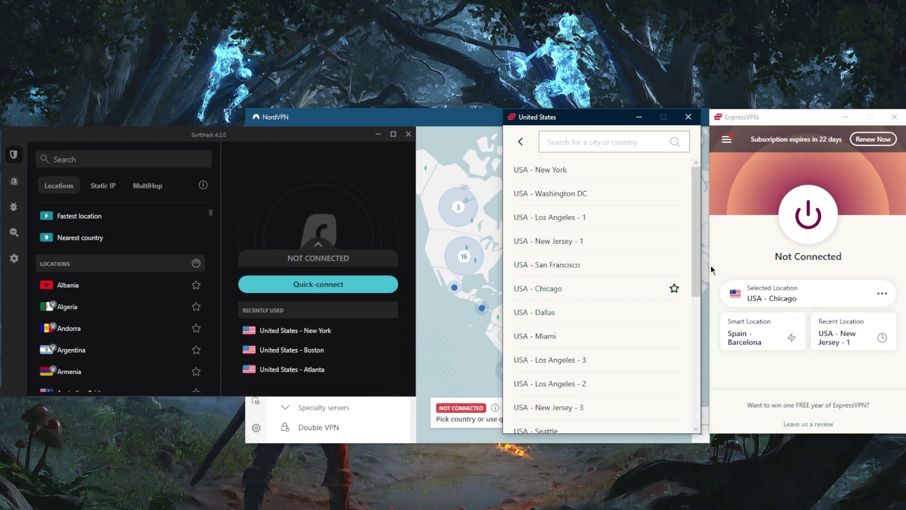